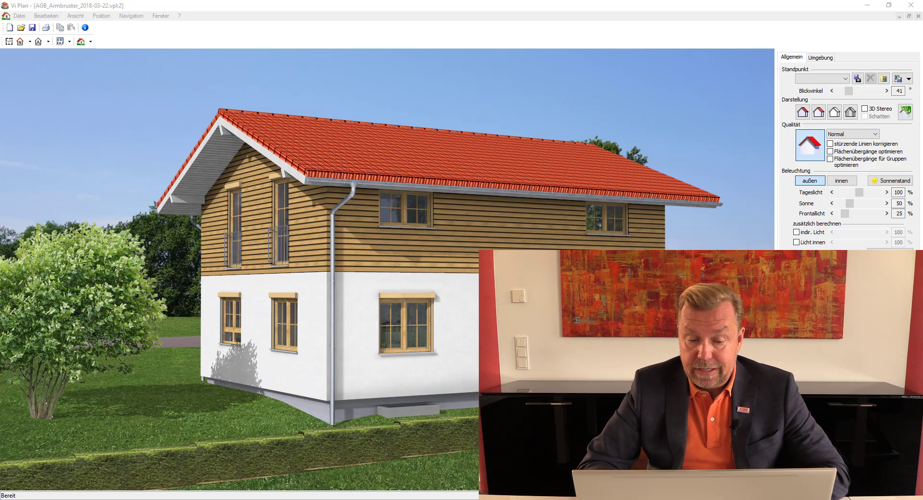
- Orbit the 3D view to show the house and garden from a lower side angle
left_click_drag(412, 387, 415, 391)
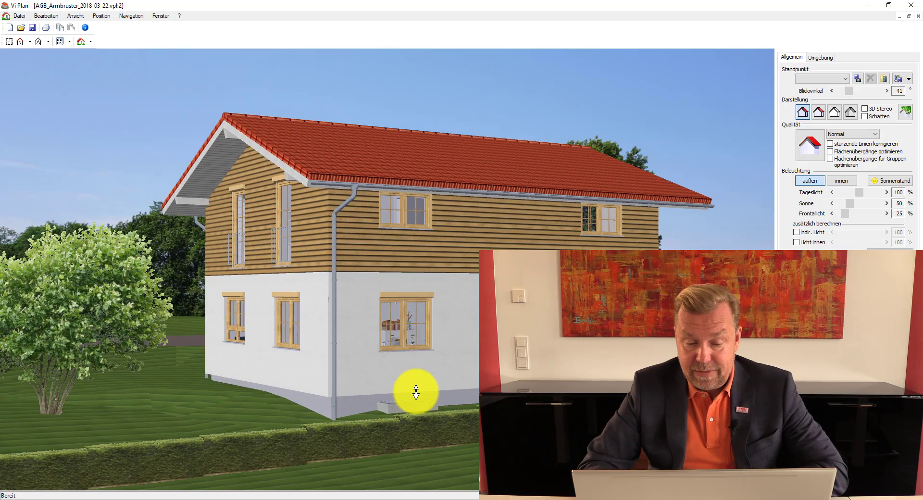
left_click_drag(421, 400, 422, 398)
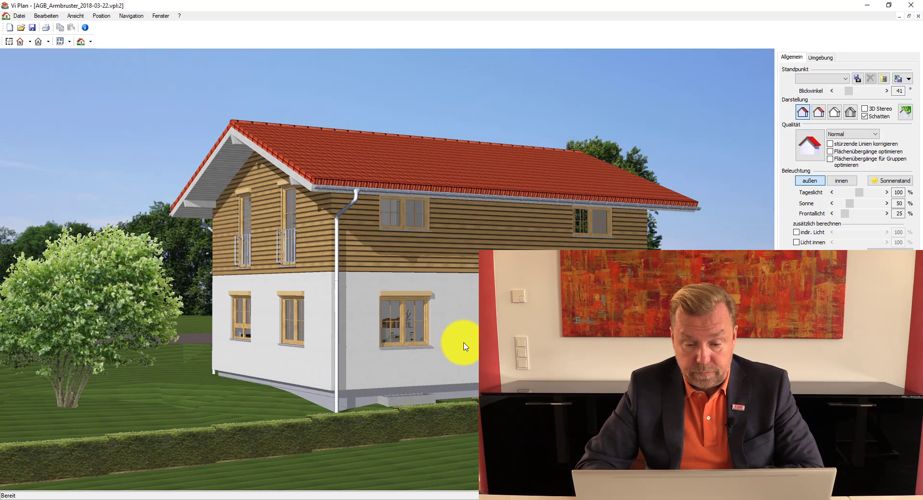
mouse_move(464, 342)
left_mouse_down()
mouse_move(468, 364)
mouse_move(466, 347)
mouse_move(445, 345)
mouse_move(385, 352)
mouse_move(377, 362)
mouse_move(446, 361)
mouse_move(470, 343)
left_mouse_up()
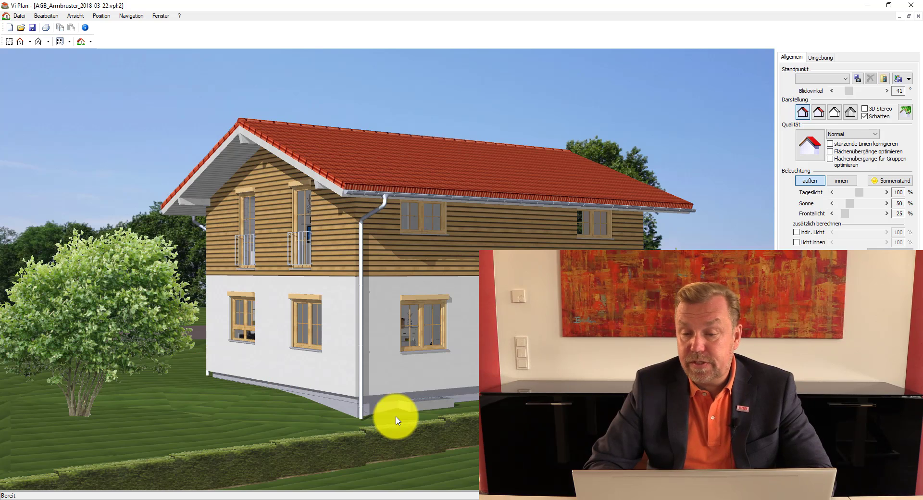
- Close the 3D view to return to the Erdgeschoß plan and open the floor list
left_click(918, 19)
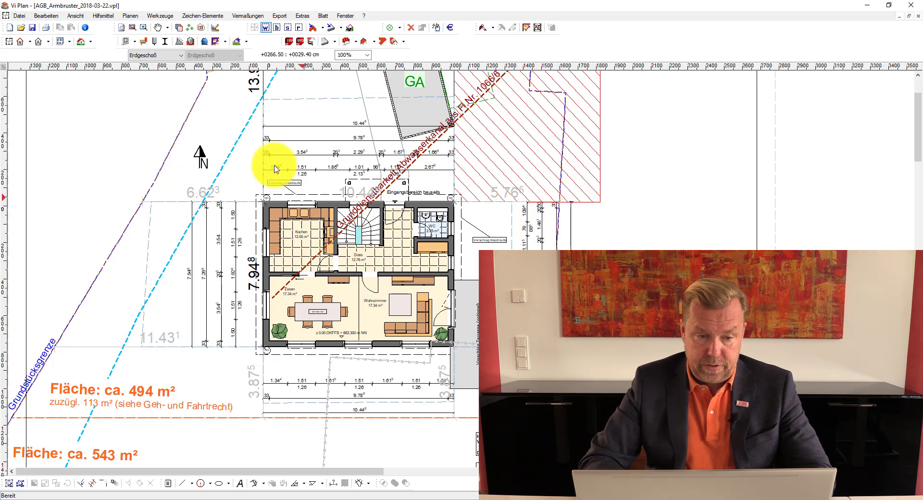
left_click(153, 56)
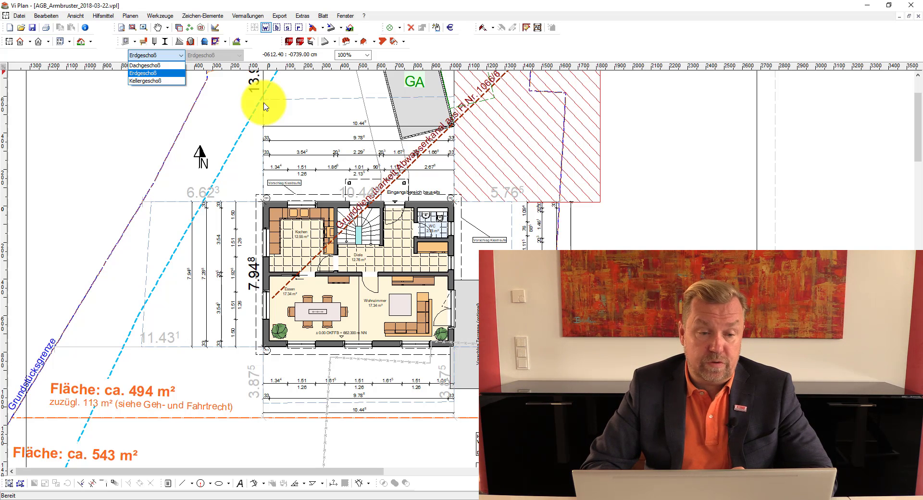
- Switch the plan to the Kellergeschoß basement floor
left_click(145, 81)
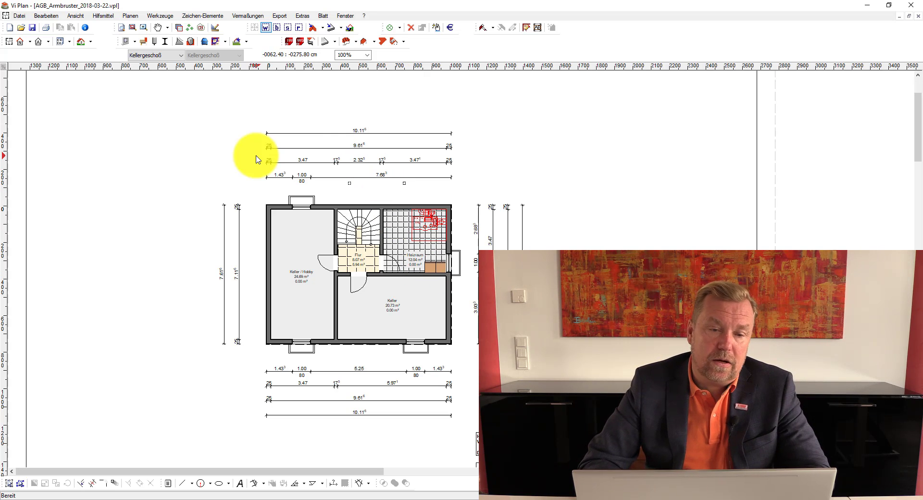
- Choose Erdgeschoß from the floor list to return to the ground-floor plan
left_click(162, 54)
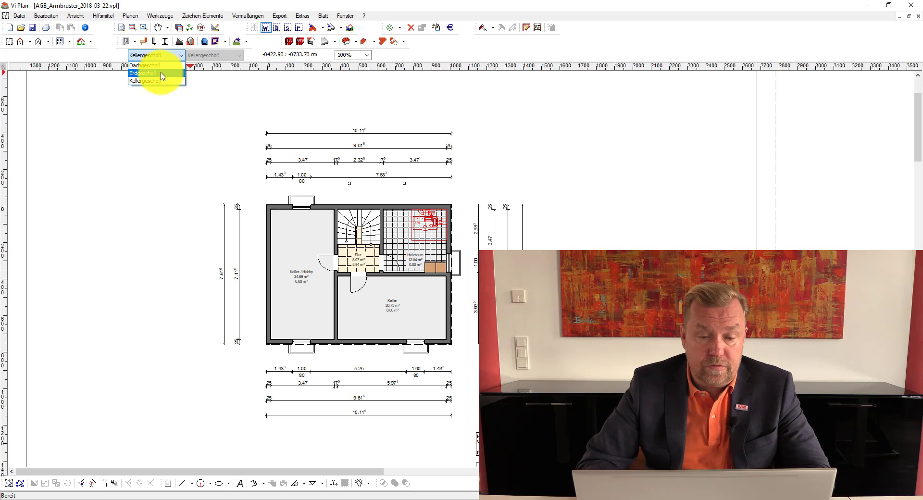
left_click(163, 73)
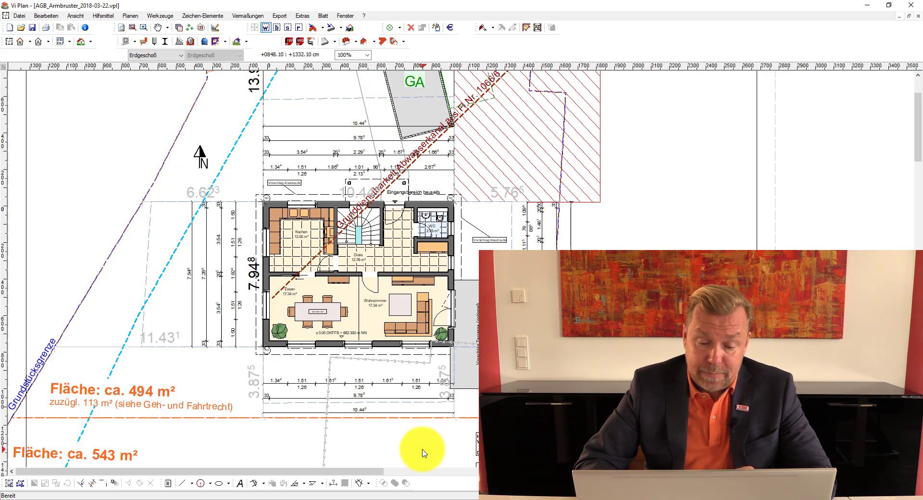
- Open Sonderausstattung, view the Wandaufbau settings, then show the Wand Liste of exterior walls
left_click(395, 483)
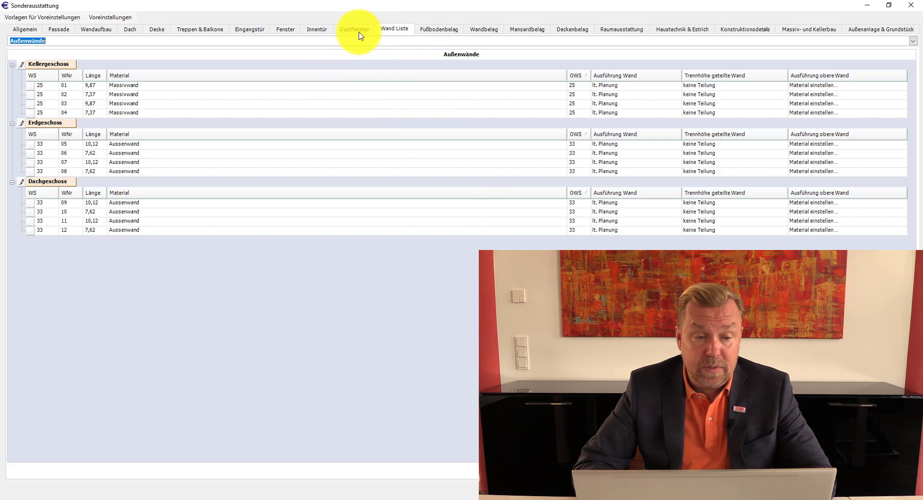
left_click(100, 32)
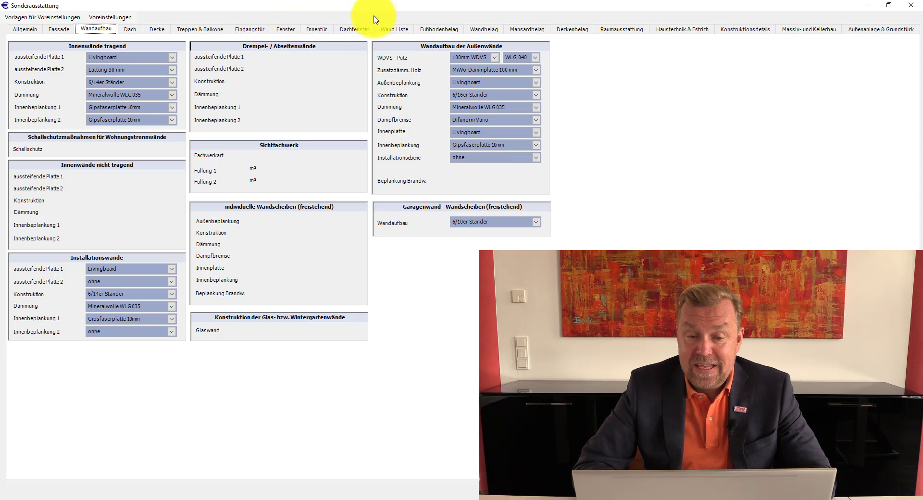
left_click(397, 30)
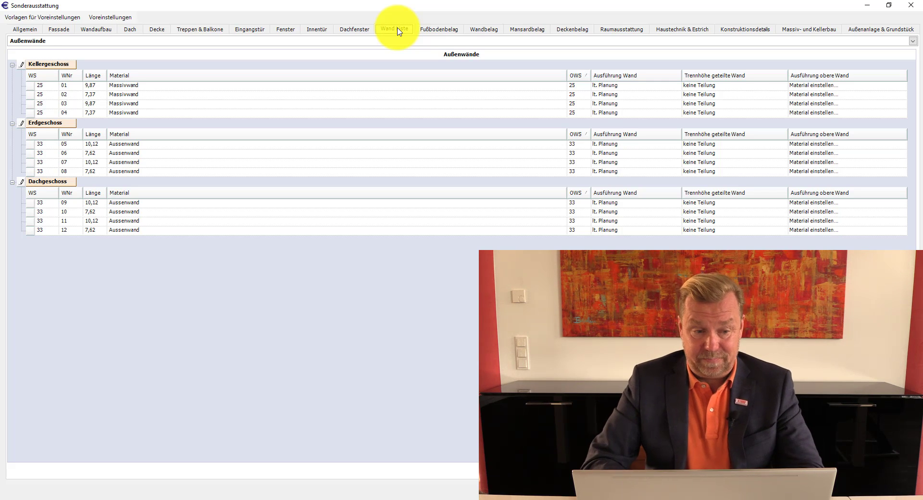
- Open the wall-type dropdown above the Wand Liste
left_click(913, 43)
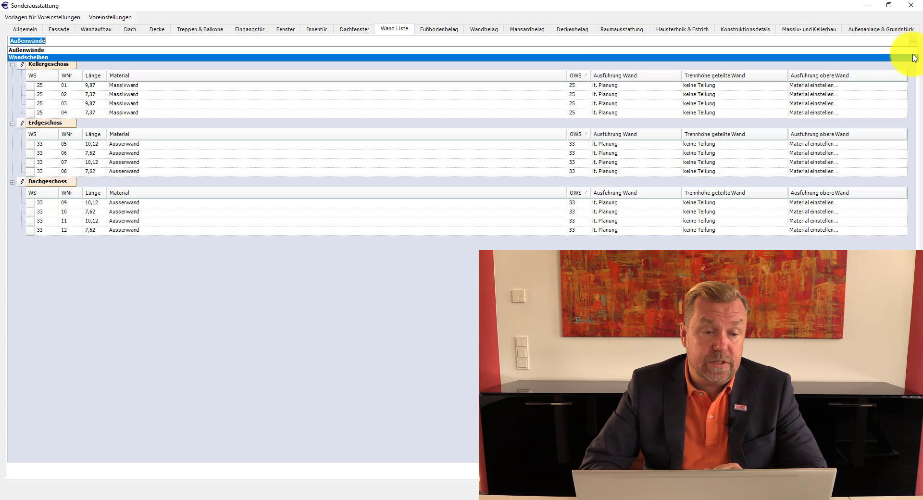
- View the Wandscheiben garage walls, then switch the Wand Liste back to Außenwände
left_click(914, 58)
left_click(914, 43)
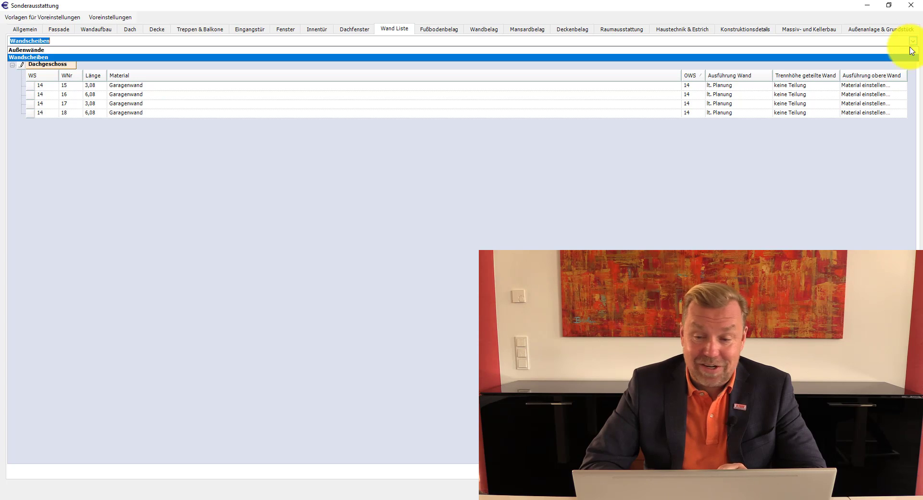
left_click(911, 50)
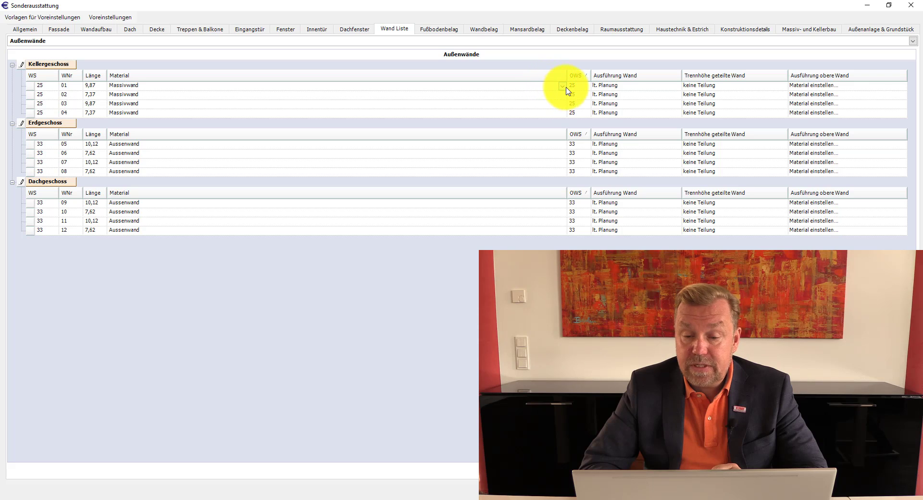
- Open the Material cell of Erdgeschoss wall 05 (Aussenwand) for editing
left_click(562, 145)
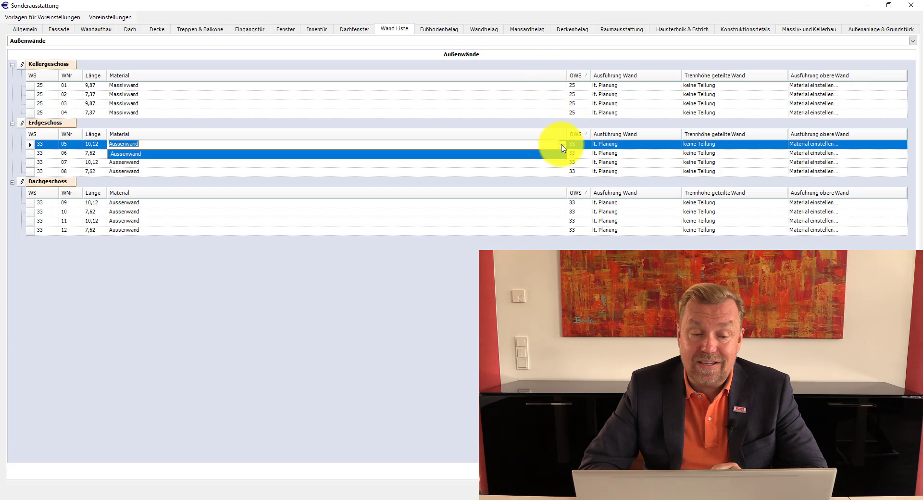